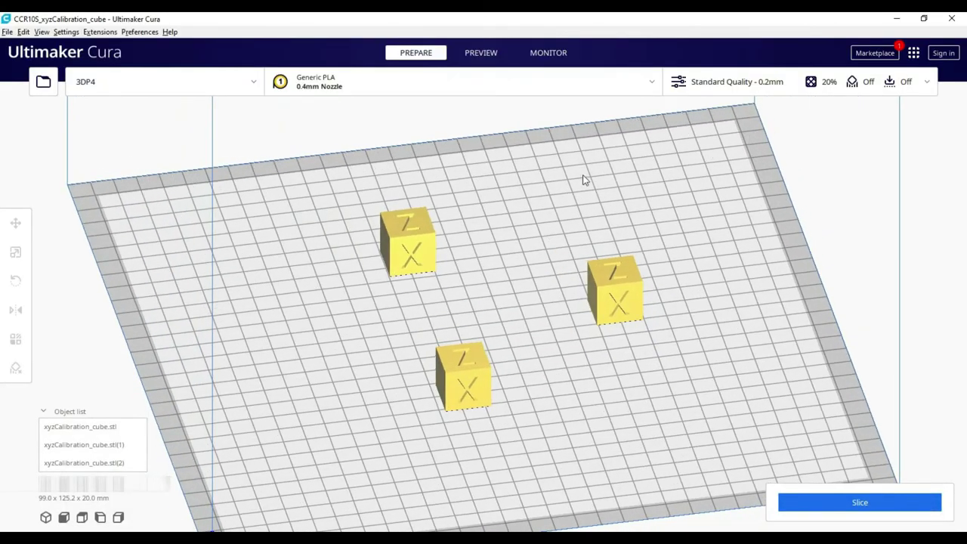
Step: Open the print settings and expand Special Modes to examine the Print Sequence setting
left_click(745, 82)
scroll(749, 312, "down", 2)
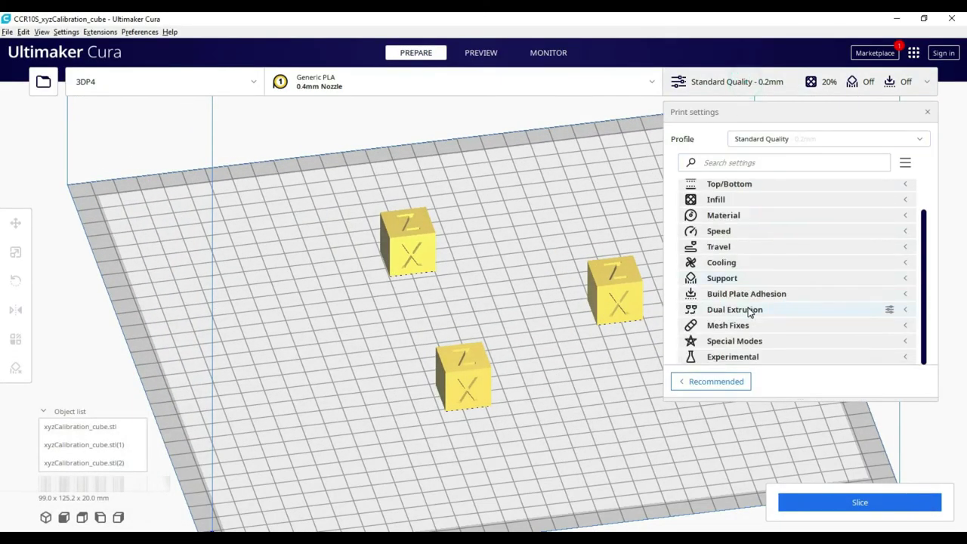
left_click(772, 341)
scroll(760, 308, "down", 2)
mouse_move(860, 280)
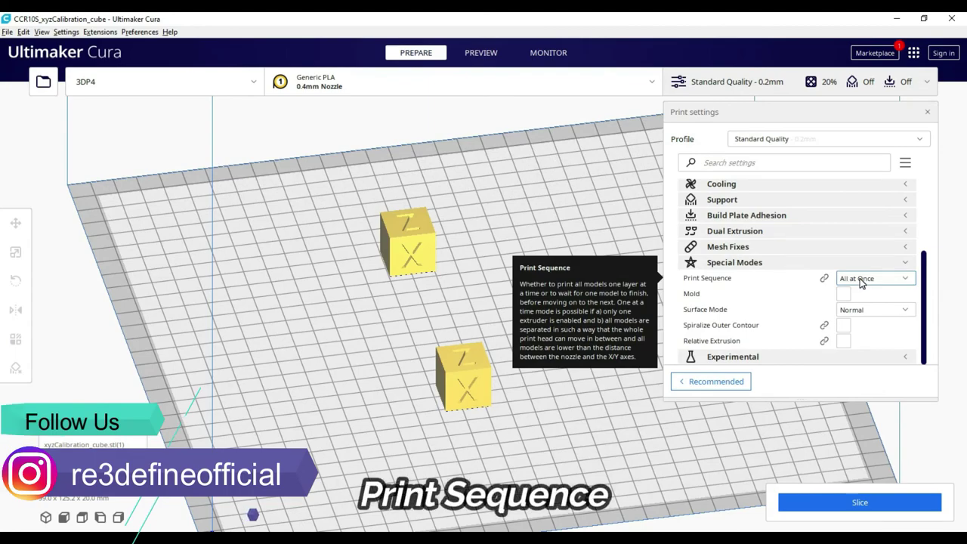
Step: Slice the three calibration cubes in All at Once sequence and inspect the first layer's print path in the preview
left_click(741, 83)
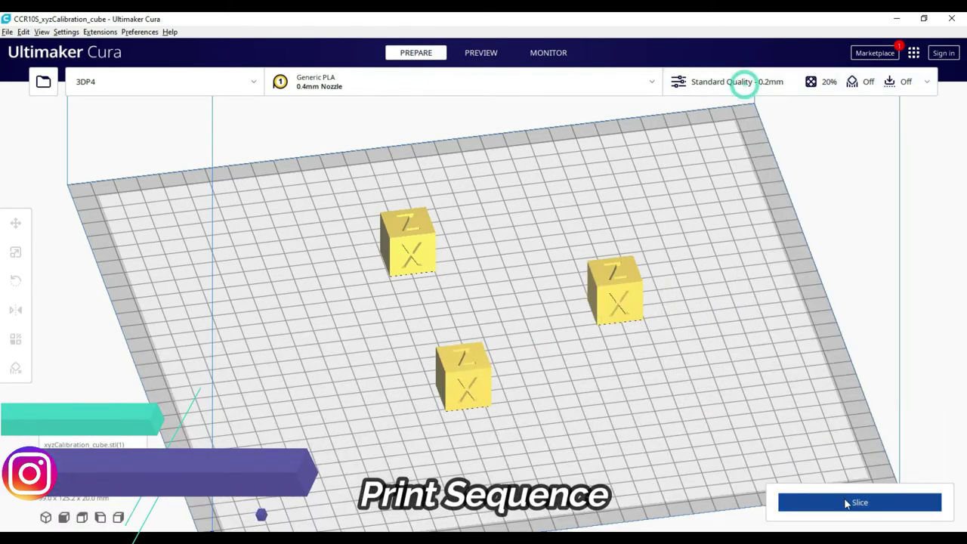
left_click(852, 499)
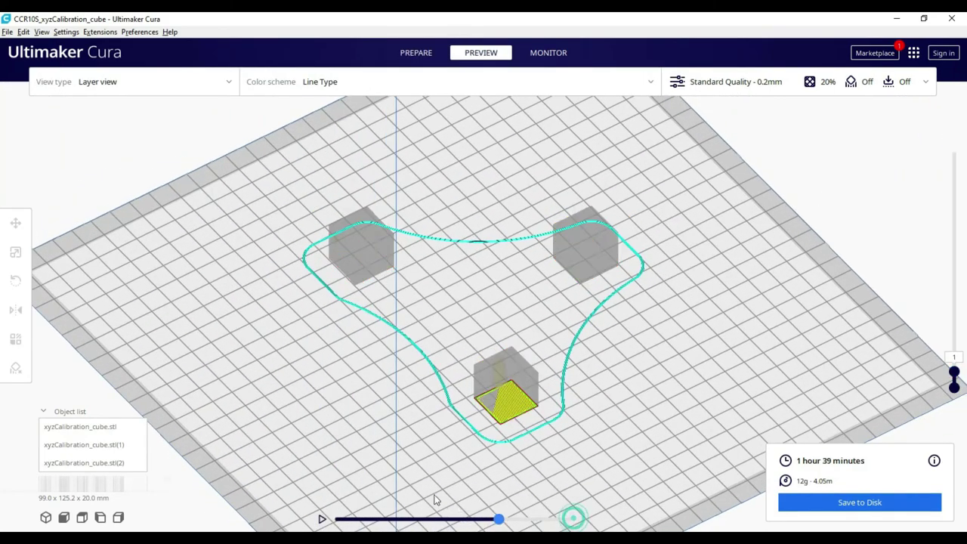
left_click_drag(498, 518, 461, 518)
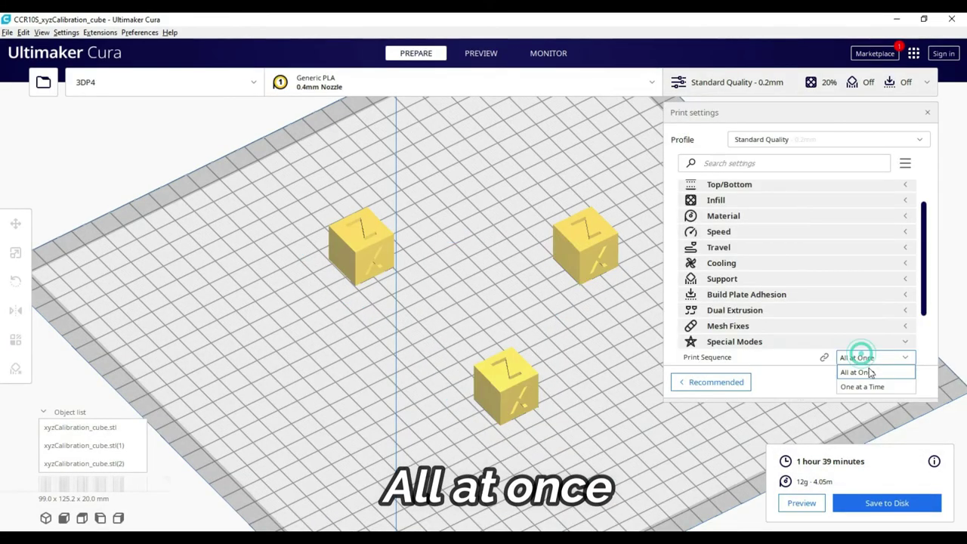
Step: Set Print Sequence to One at a Time, reslice the three cubes and step through their layers in the preview
left_click(861, 386)
left_click(855, 504)
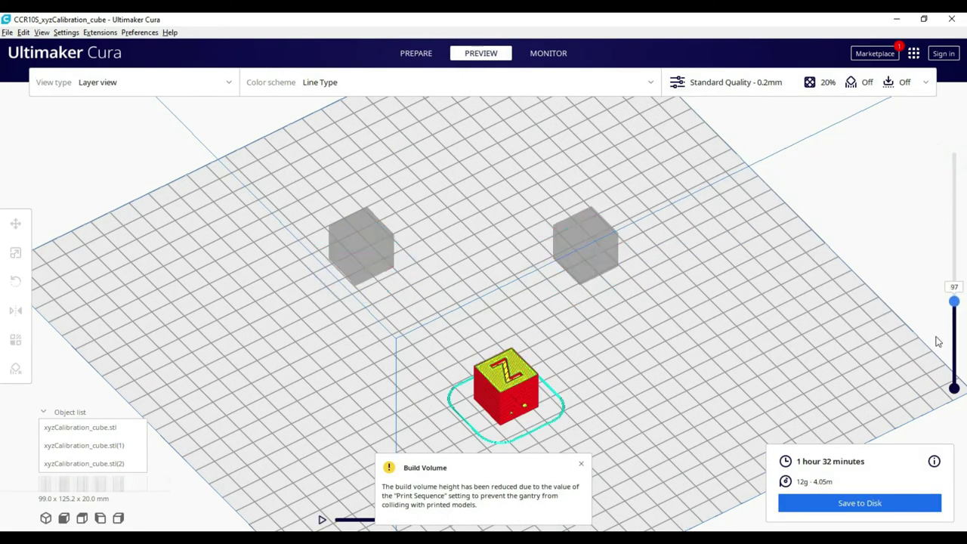
left_click_drag(954, 301, 955, 177)
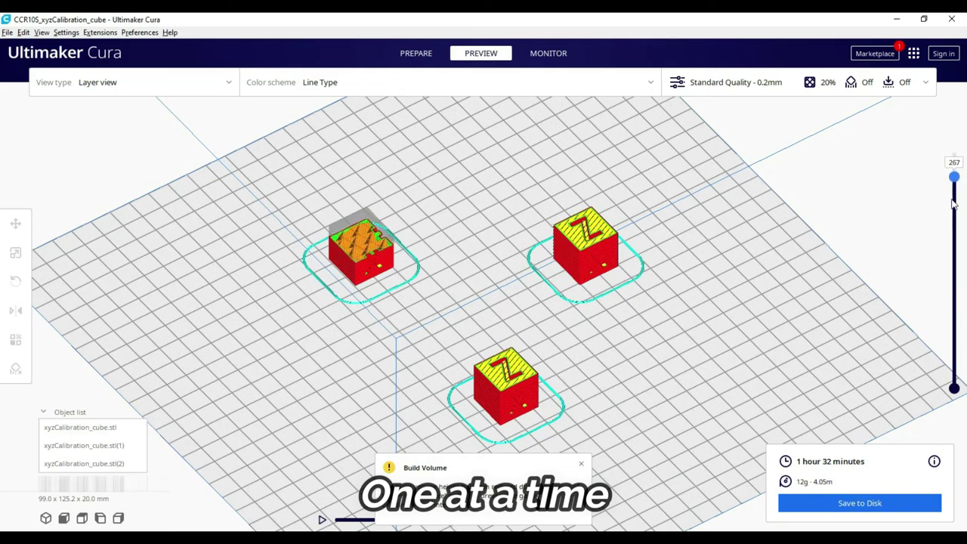
left_click_drag(951, 260, 929, 204)
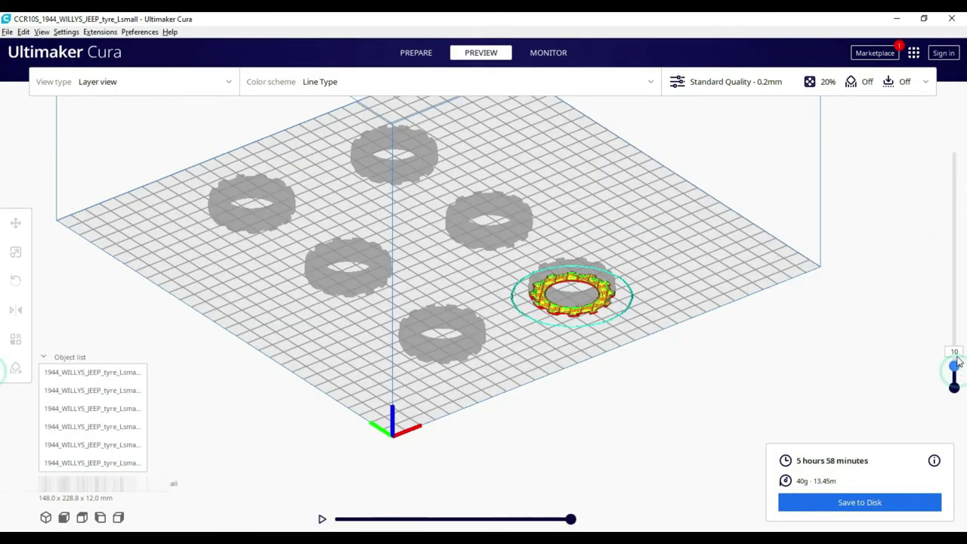
Step: Step through the layer previews of the six-tyre plate and the nine-gasket plate to examine their print order
left_click_drag(958, 343, 965, 133)
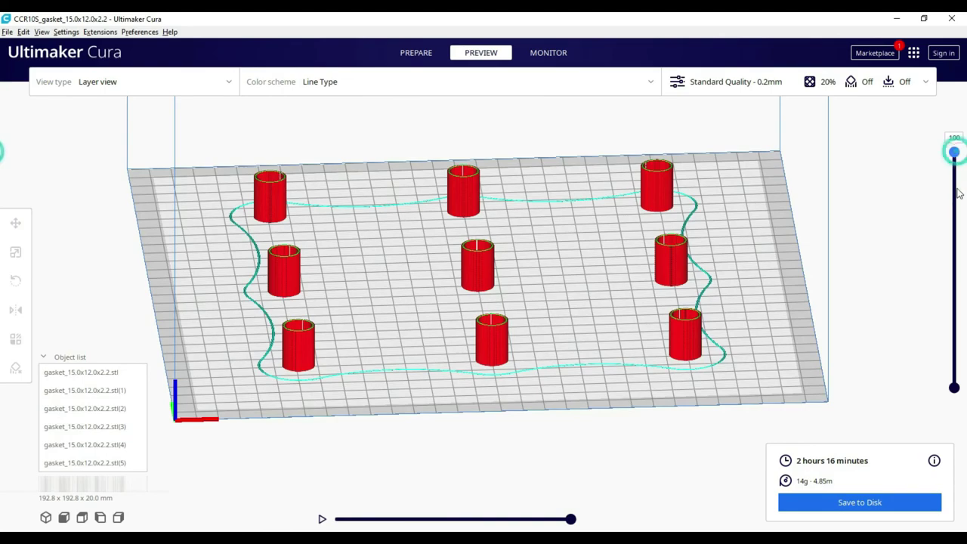
left_click_drag(954, 160, 959, 326)
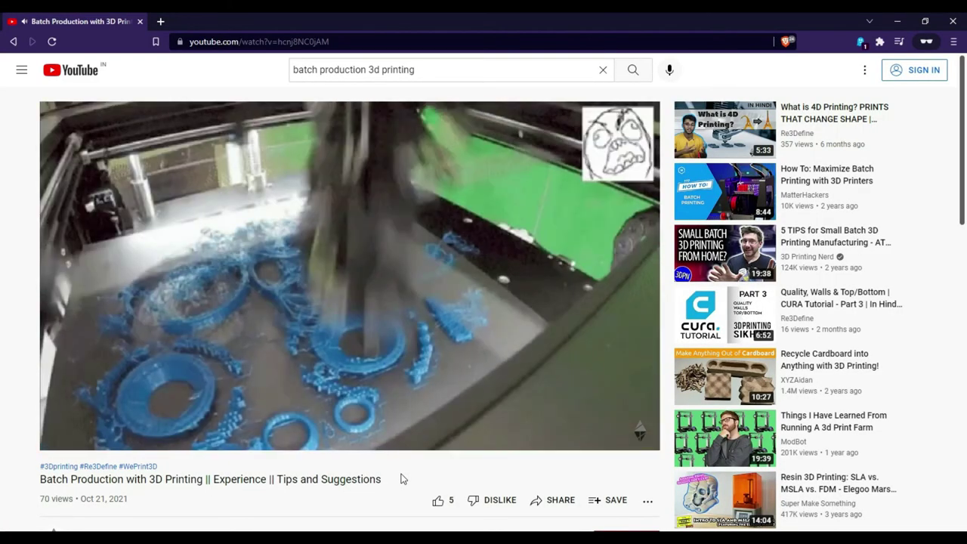
Step: Switch to YouTube and skip the batch production video ahead to about 4:32
mouse_move(272, 317)
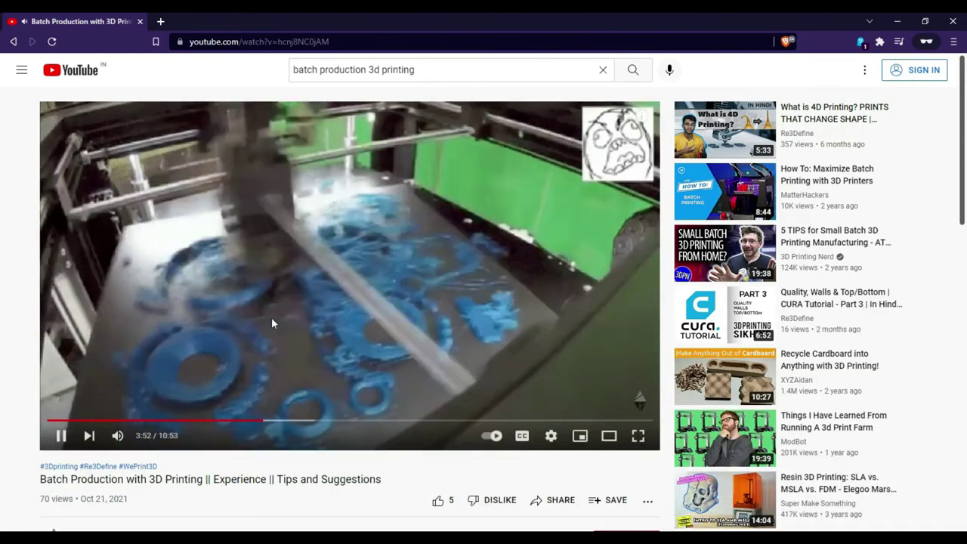
left_click(286, 420)
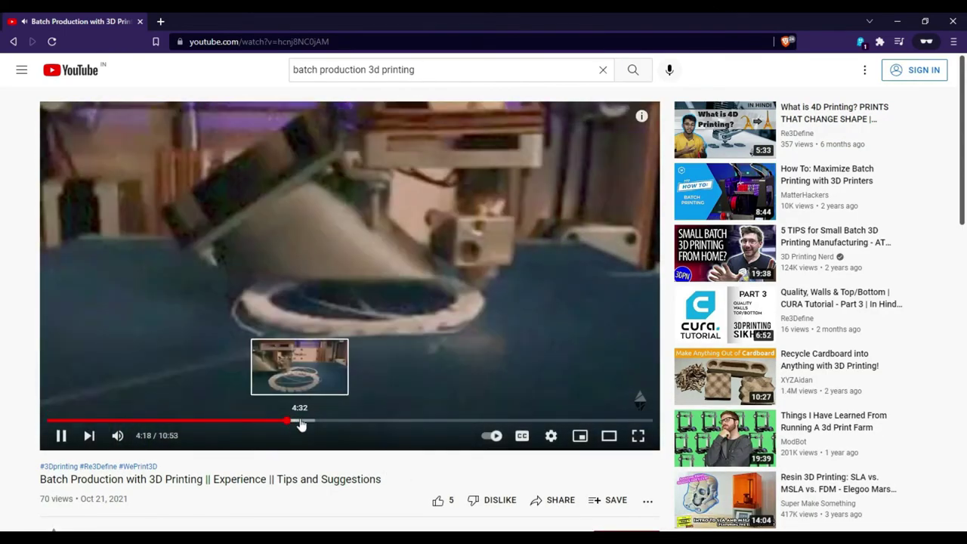
left_click(300, 422)
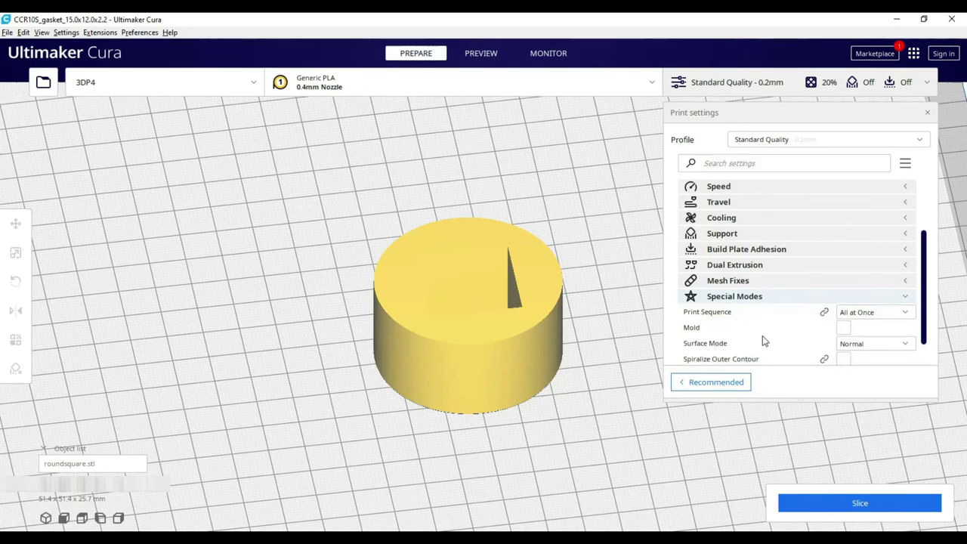
Step: In Cura, enable the Mold option for roundsquare.stl and inspect the sliced mold in the preview
left_click(843, 295)
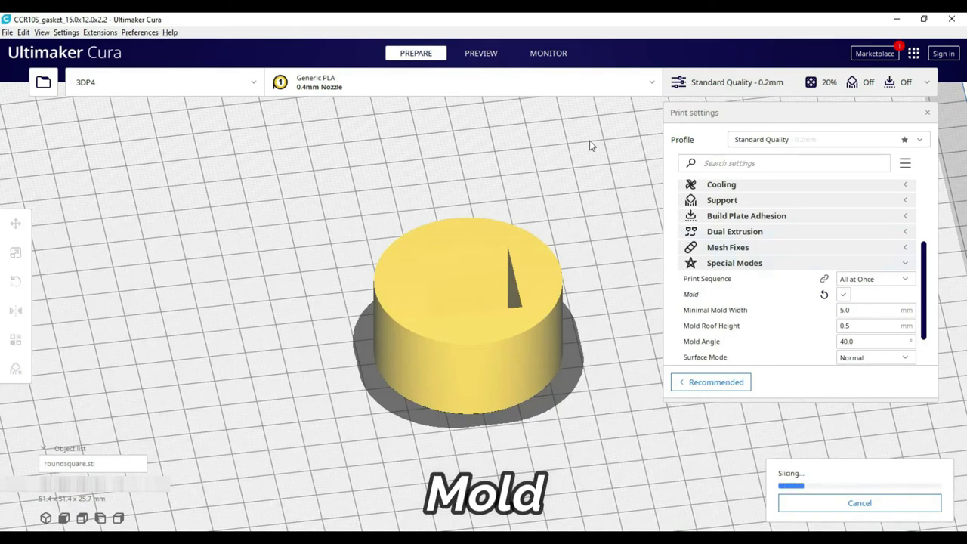
left_click(483, 56)
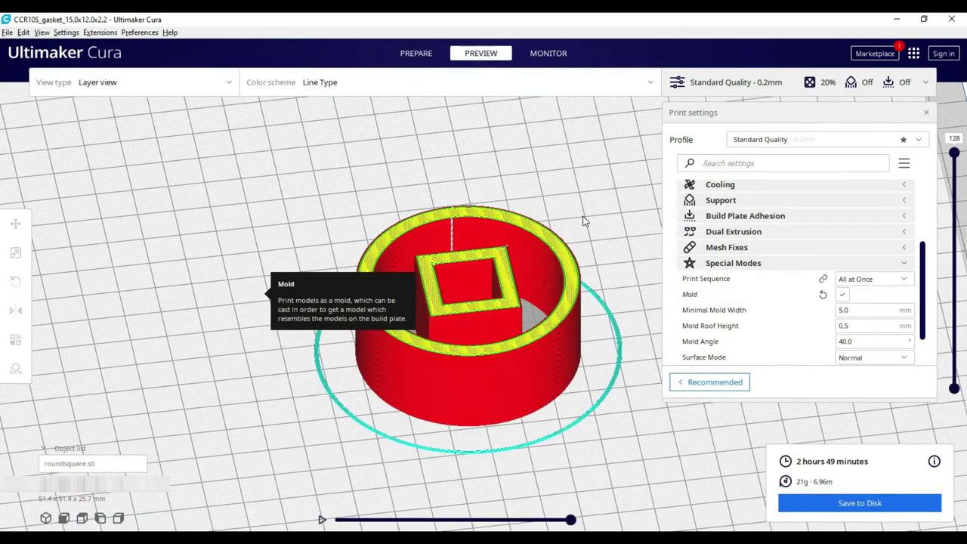
scroll(540, 232, "up", 3)
right_click_drag(483, 251, 606, 235)
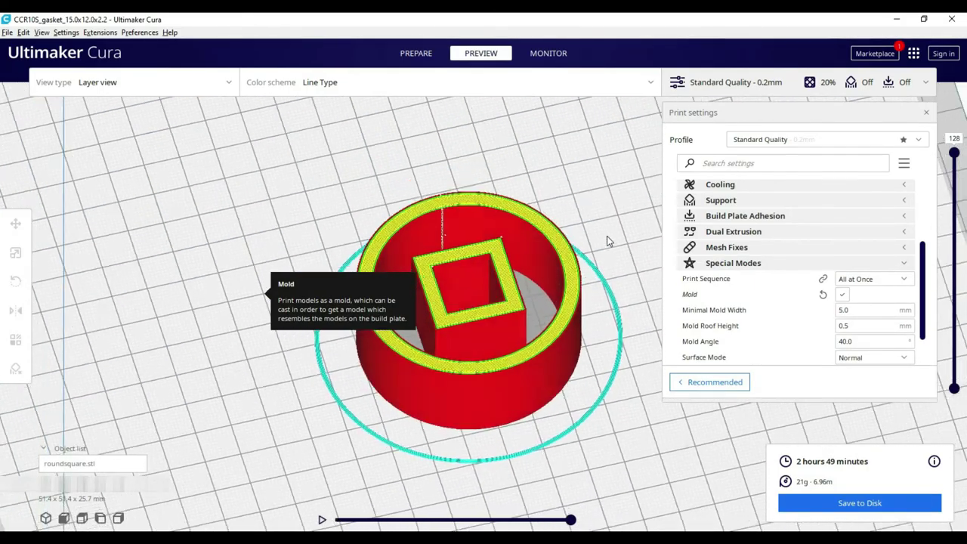
mouse_move(848, 323)
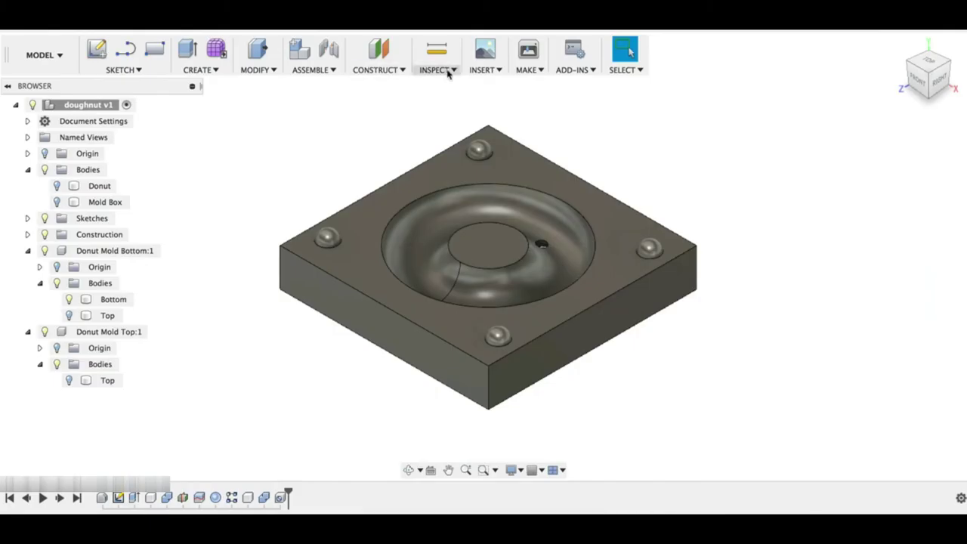
Step: In Fusion 360, run a Draft Analysis on the donut mold's Bottom body, using the central circular face as direction
left_click(448, 72)
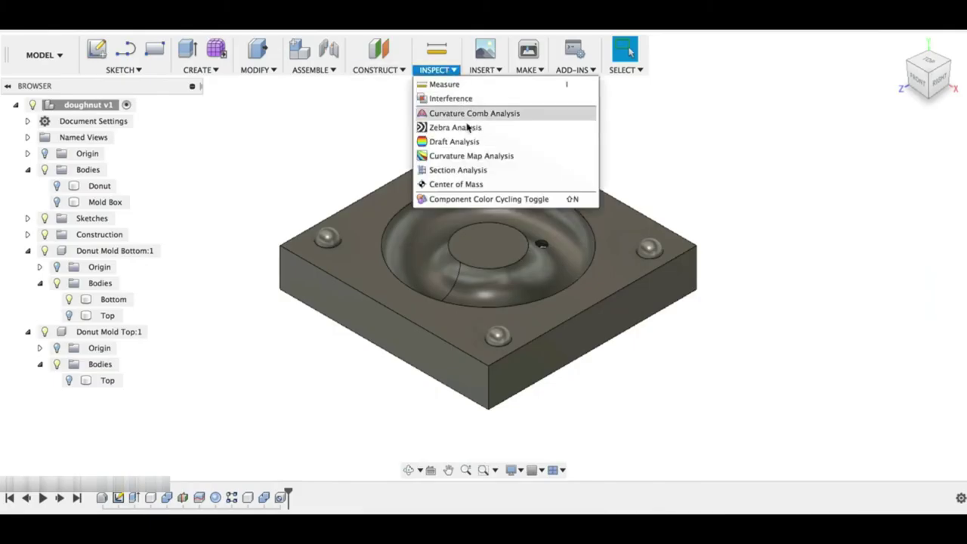
left_click(497, 141)
left_click(521, 179)
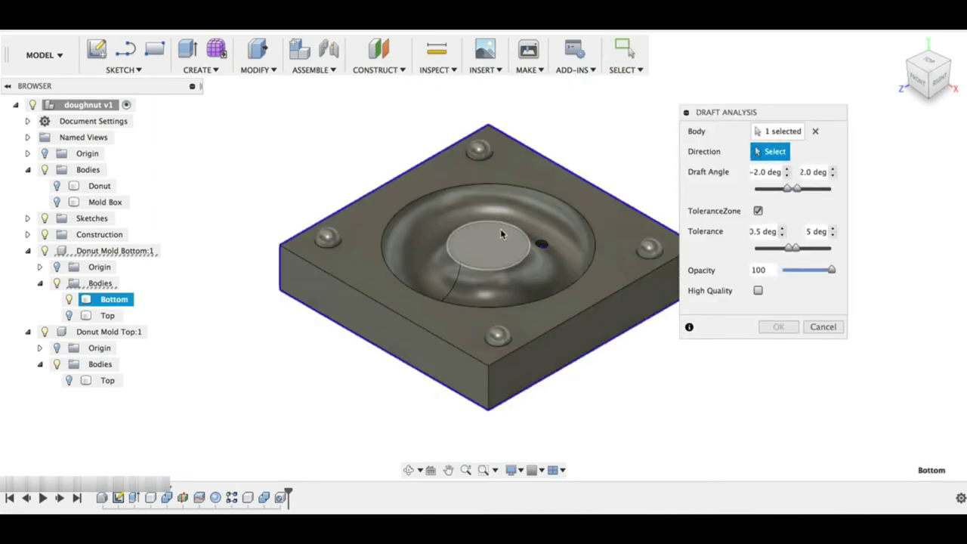
left_click(501, 237)
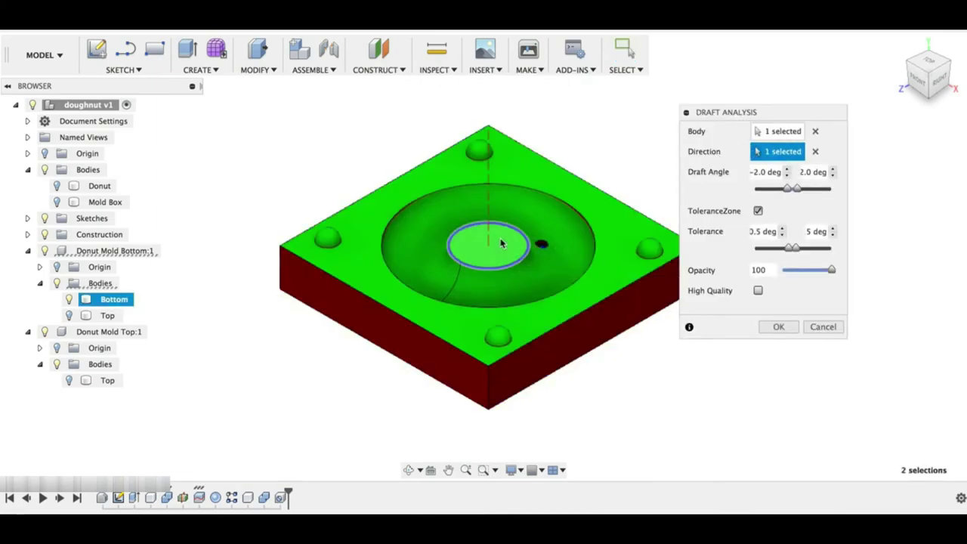
left_click(777, 328)
left_click_drag(928, 88, 928, 75)
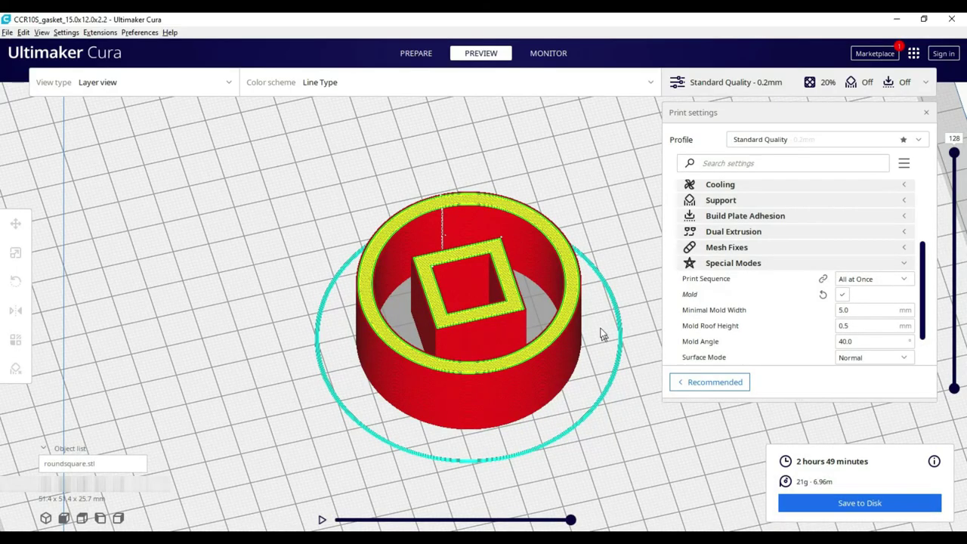
Step: Back in Cura, enable Spiralize Outer Contour for pot.STL and close the print settings
right_click_drag(423, 355, 519, 353)
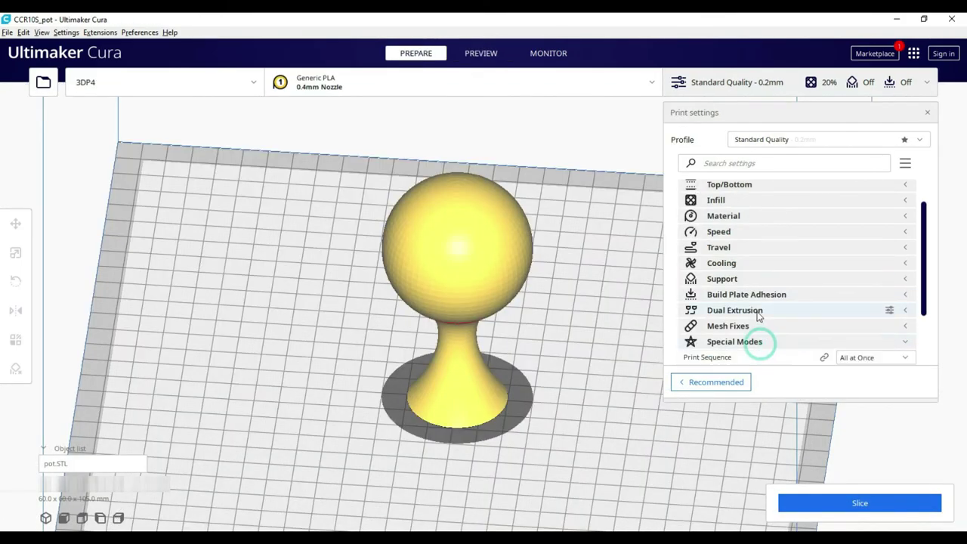
scroll(759, 316, "down", 2)
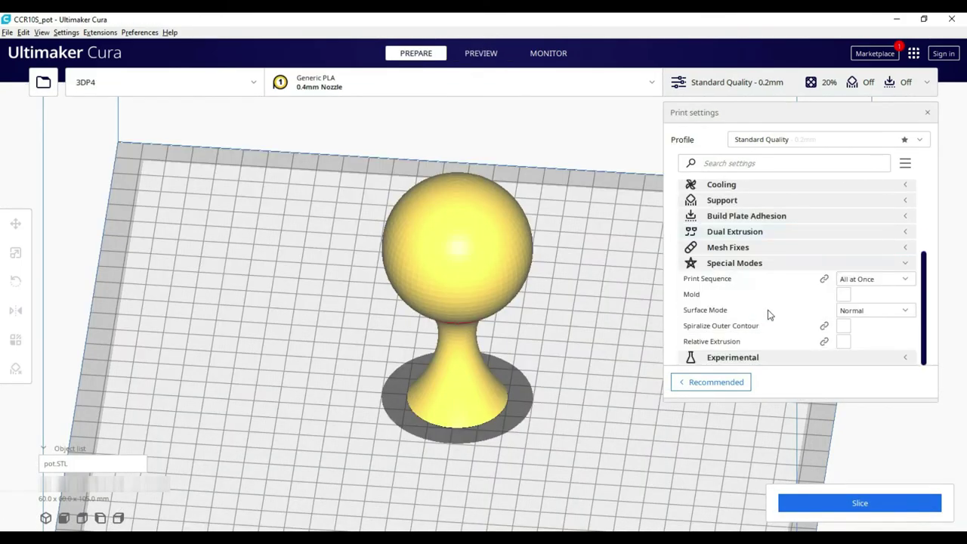
left_click(843, 326)
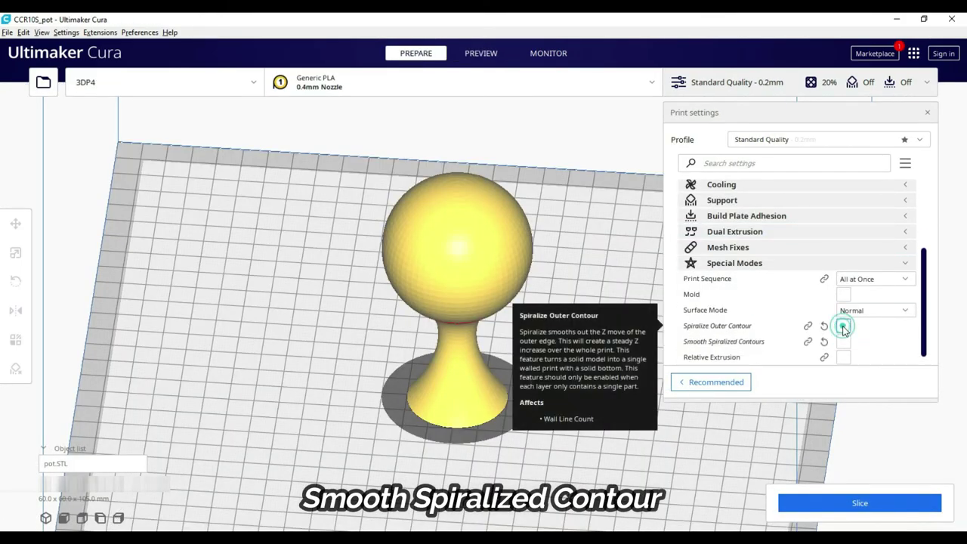
left_click(765, 264)
left_click(729, 97)
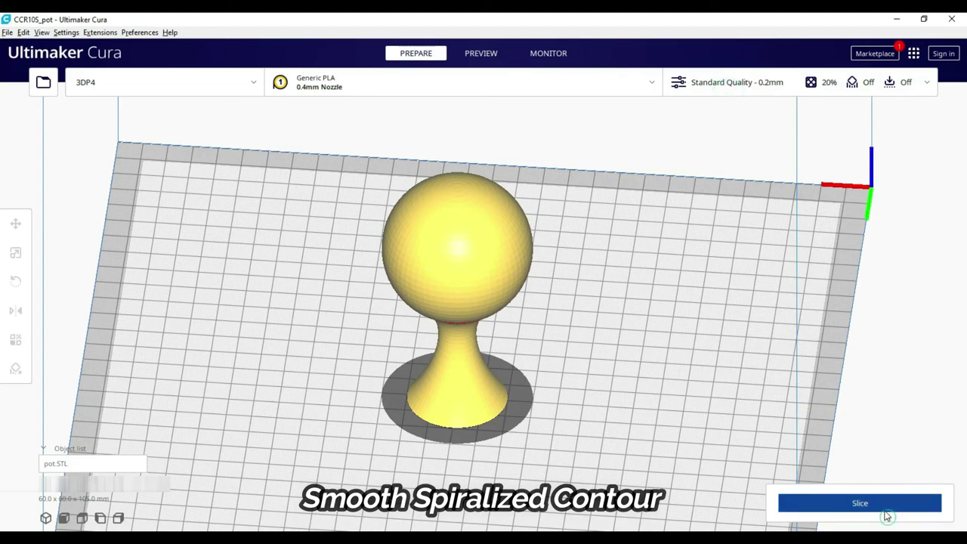
Step: Slice the spiralized pot and lower the previewed layer to 223 to inspect its single-wall structure
left_click(887, 510)
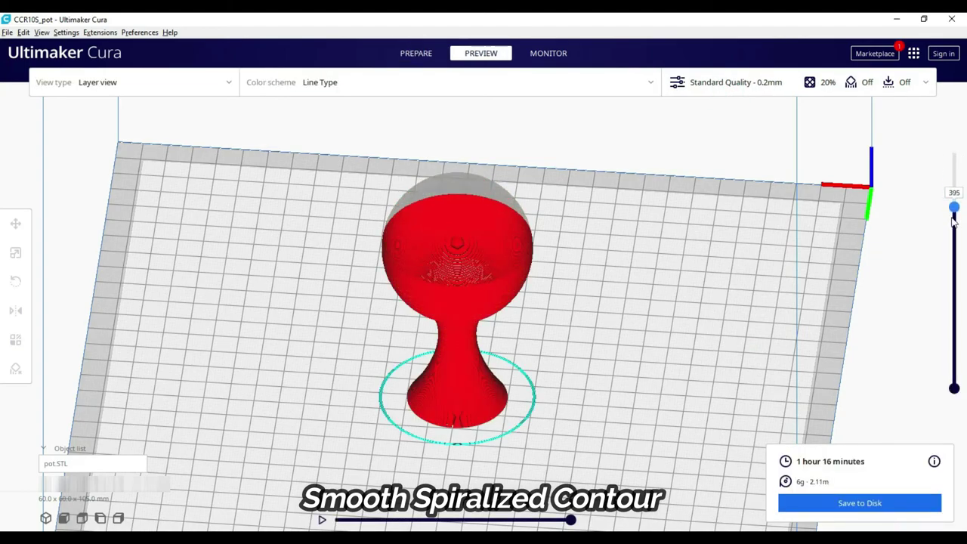
left_click_drag(954, 217, 943, 285)
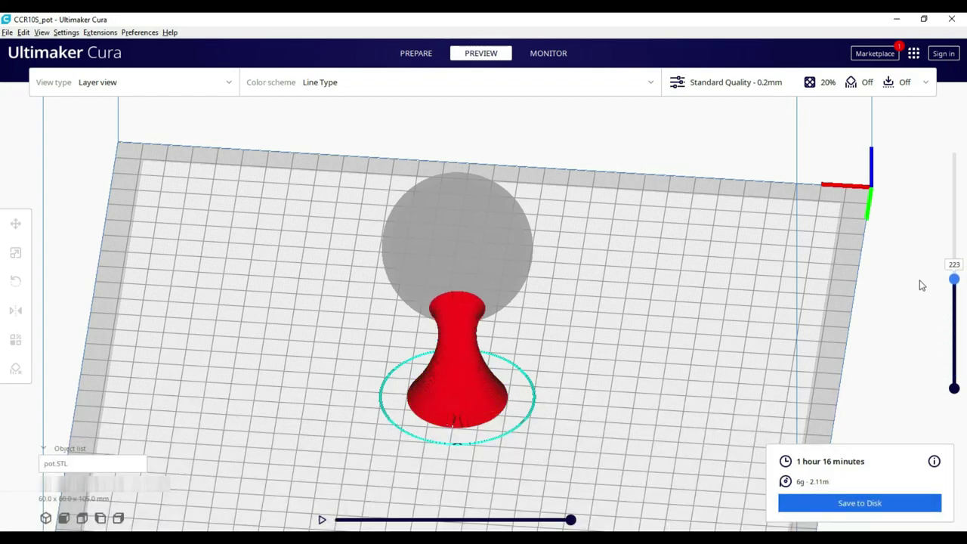
left_click_drag(920, 285, 913, 240)
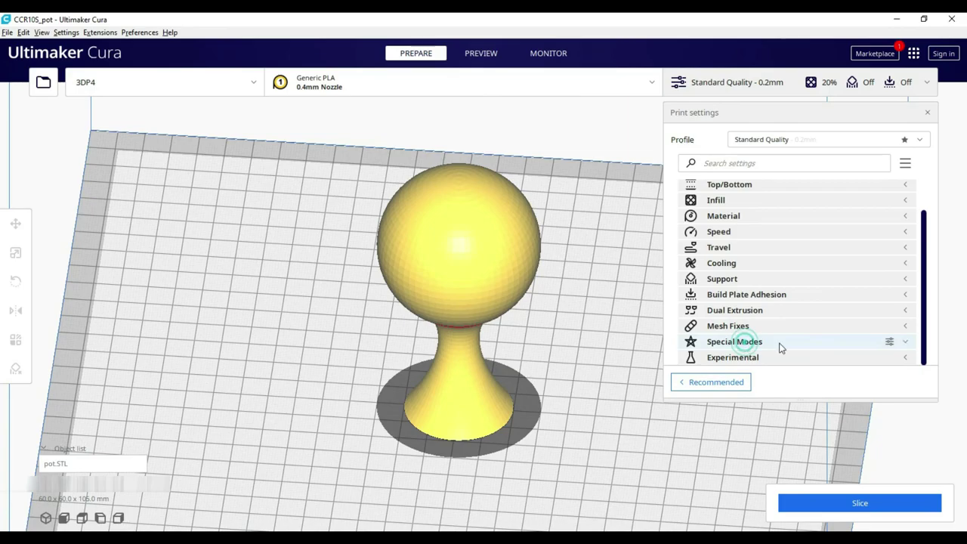
Step: Expand Special Modes for the pot and enable Relative Extrusion
left_click(781, 347)
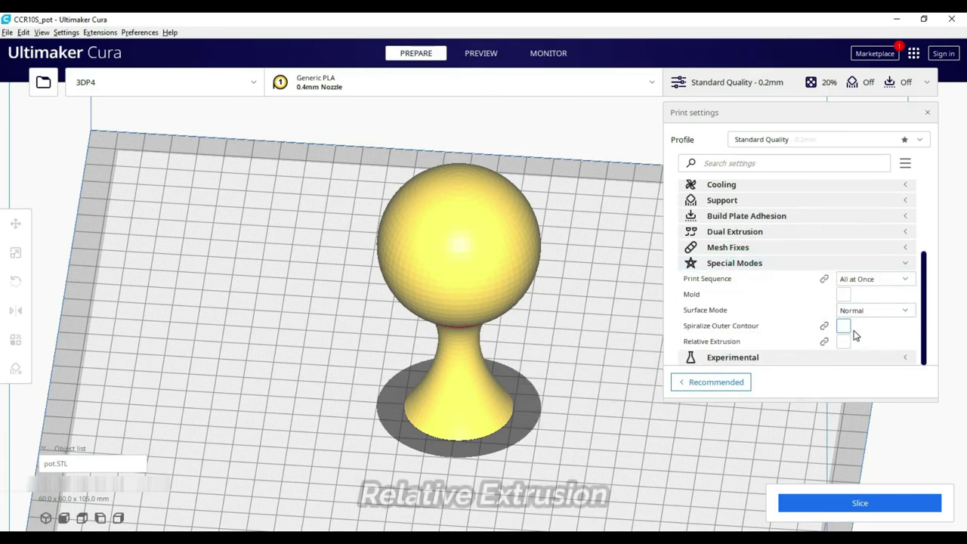
mouse_move(845, 346)
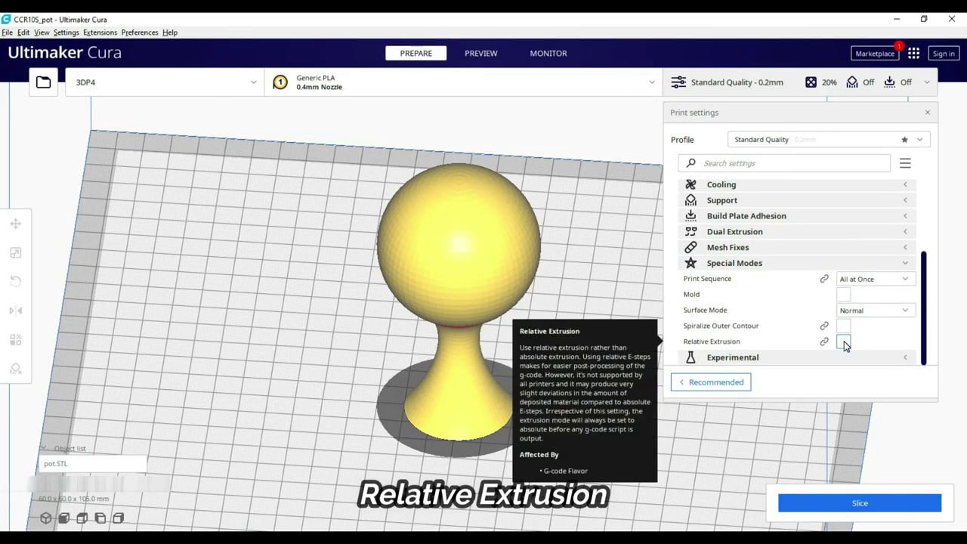
left_click(844, 342)
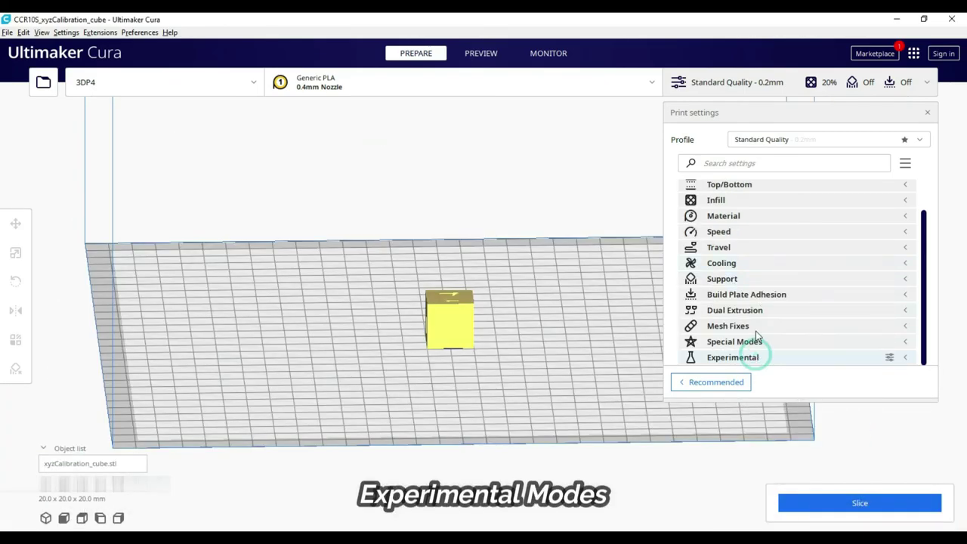
Step: Expand the Experimental category for the calibration cube and review its settings down to Small Feature Initial Layer Speed
left_click(756, 357)
scroll(753, 315, "down", 2)
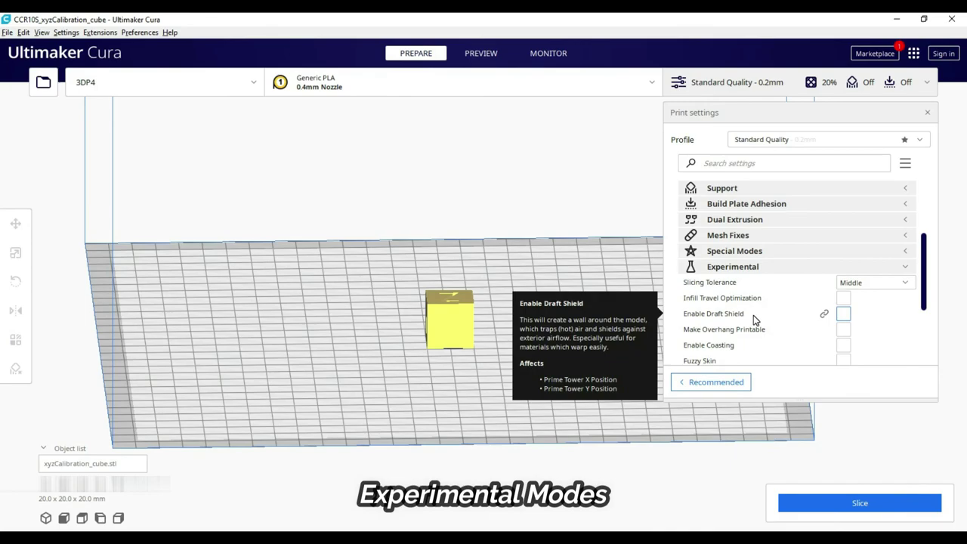
scroll(754, 315, "down", 1)
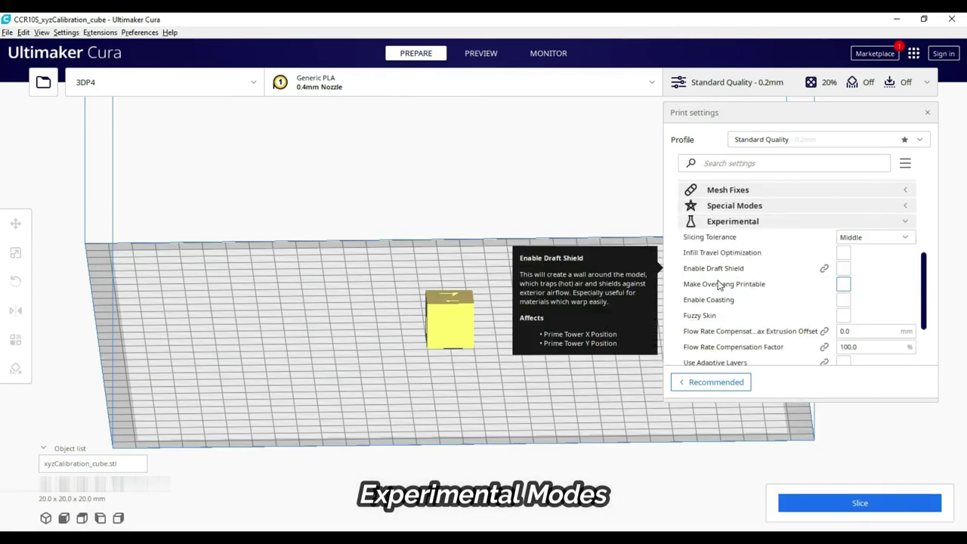
scroll(748, 286, "down", 1)
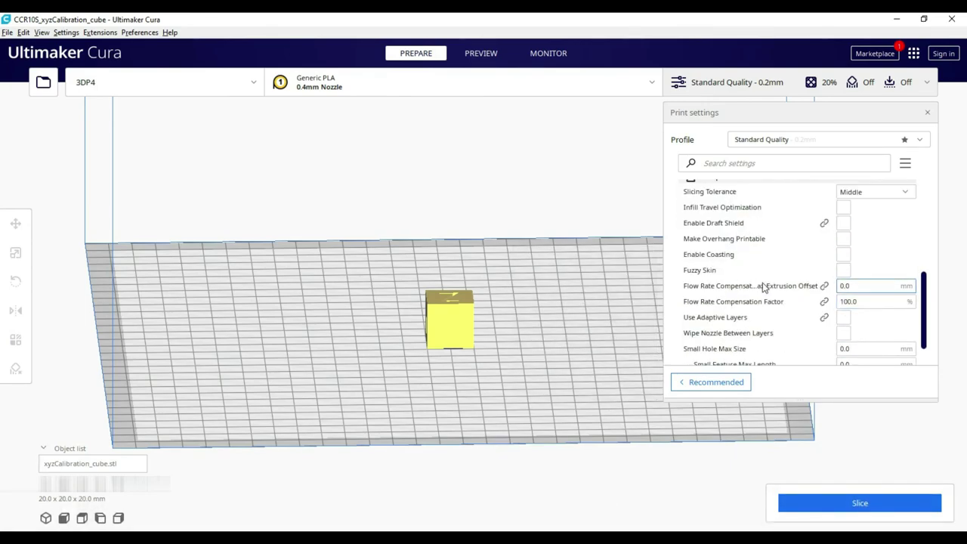
scroll(744, 280, "down", 1)
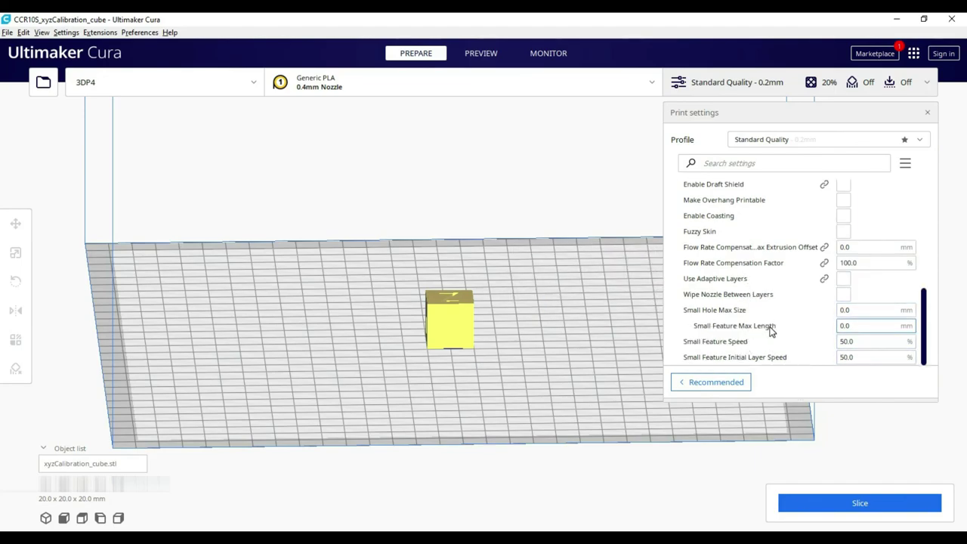
Step: Expand the Support category for the calibration cube, enable Generate Support and set the support structure to Tree
scroll(771, 330, "up", 2)
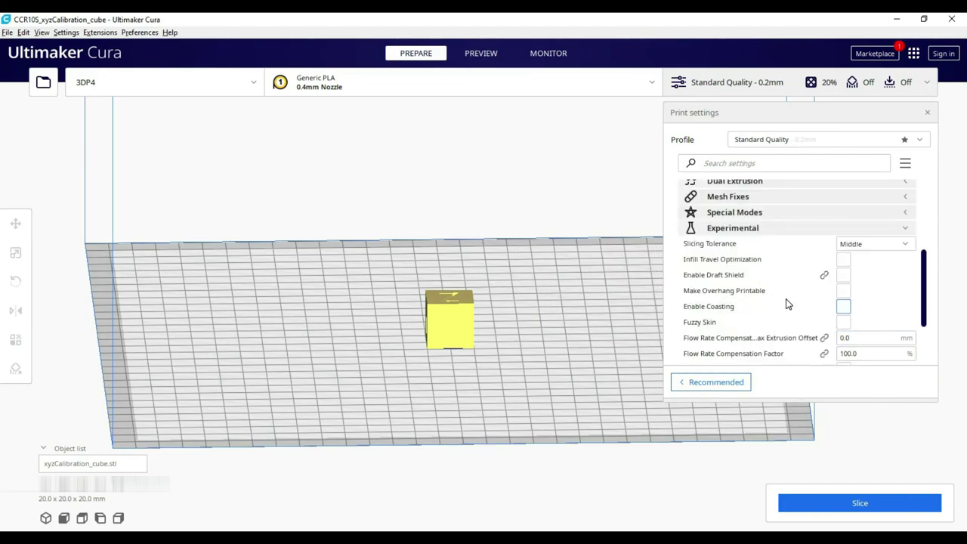
scroll(786, 303, "down", 2)
scroll(785, 304, "up", 3)
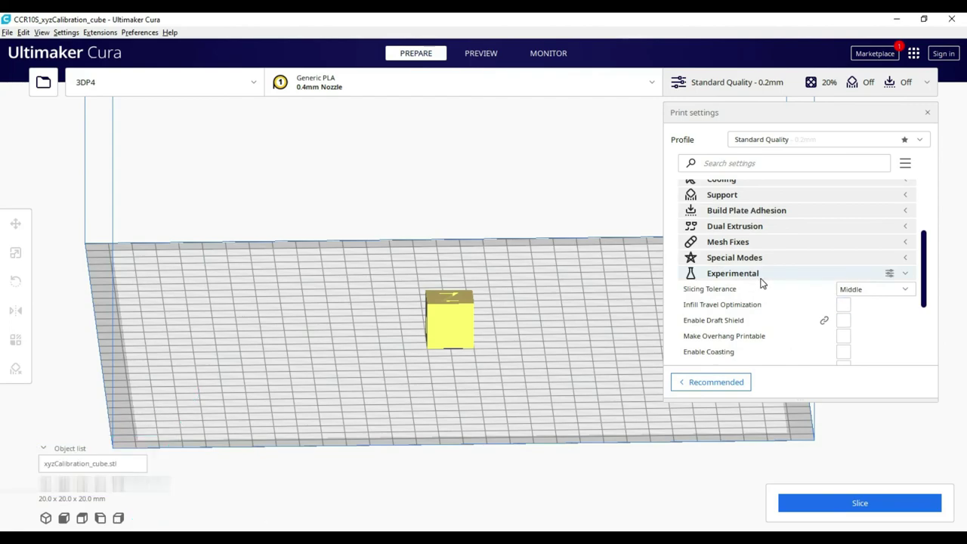
left_click(794, 274)
scroll(764, 295, "up", 3)
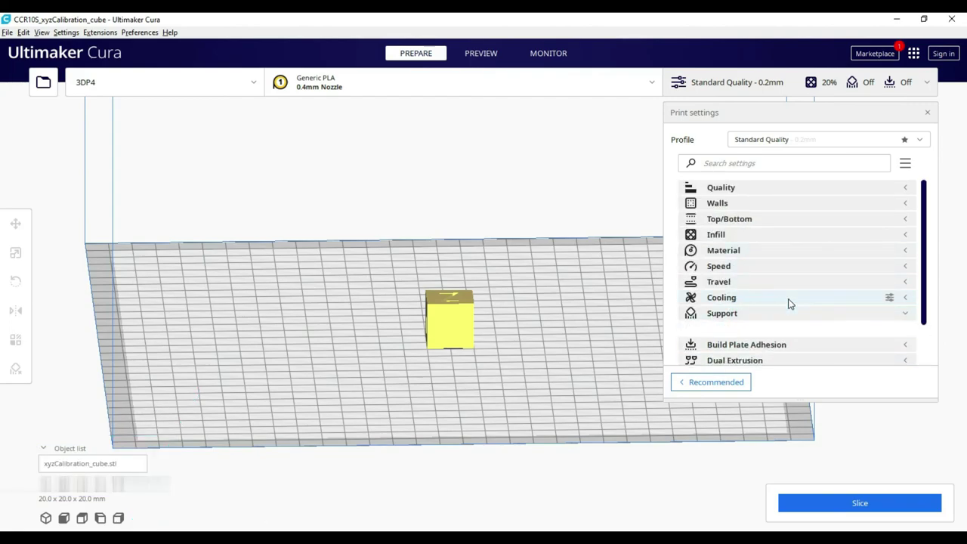
scroll(877, 274, "down", 2)
left_click(847, 278)
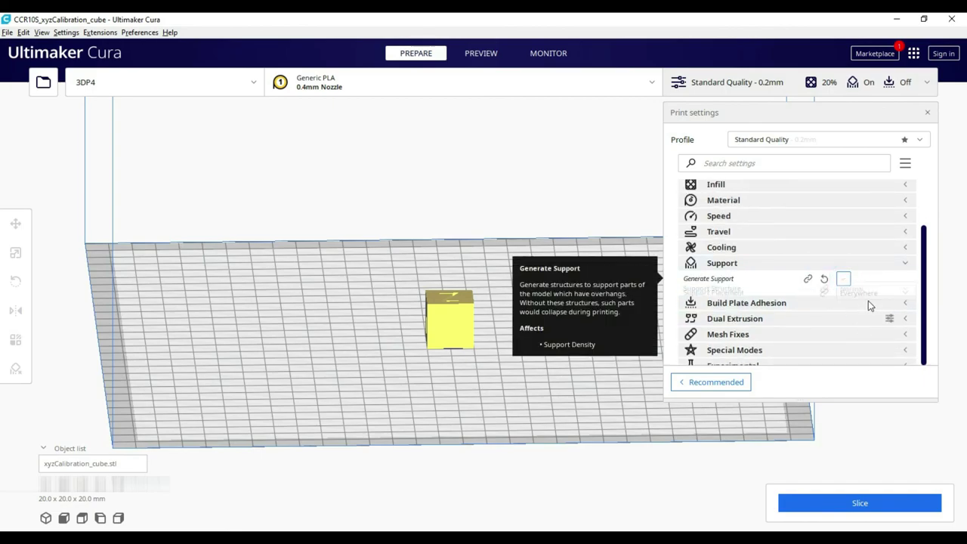
left_click(869, 295)
left_click(862, 321)
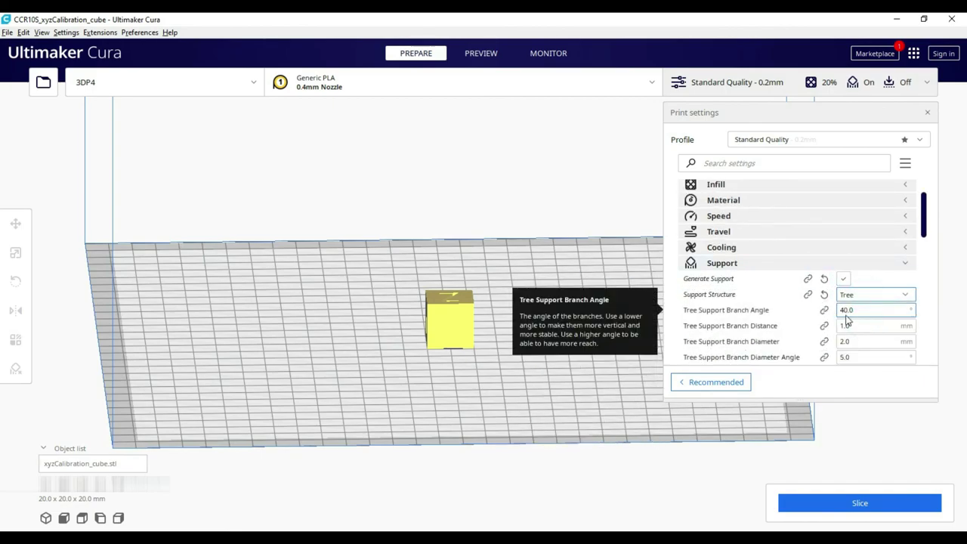
Step: Enable Coasting, Make Overhang Printable and the Draft Shield in the Experimental settings
scroll(783, 272, "down", 10)
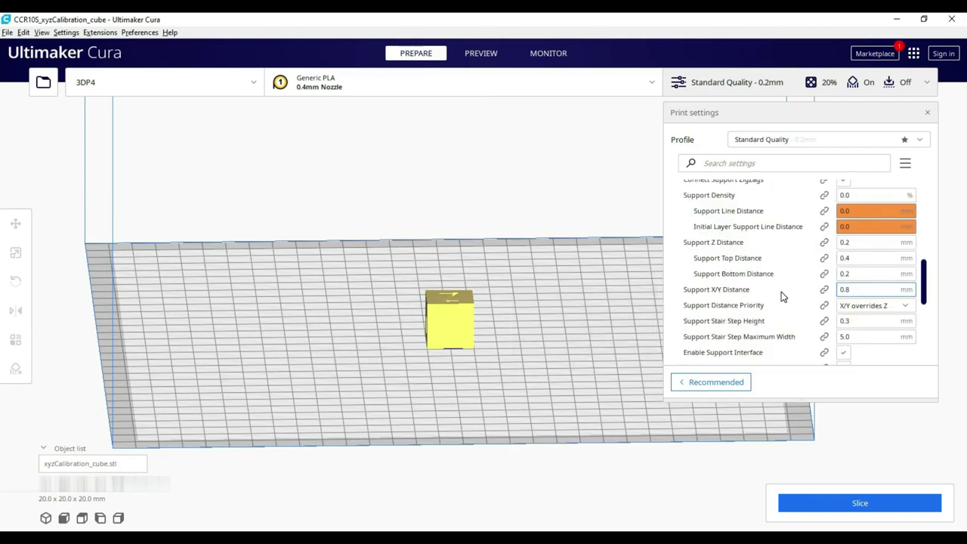
scroll(779, 309, "down", 5)
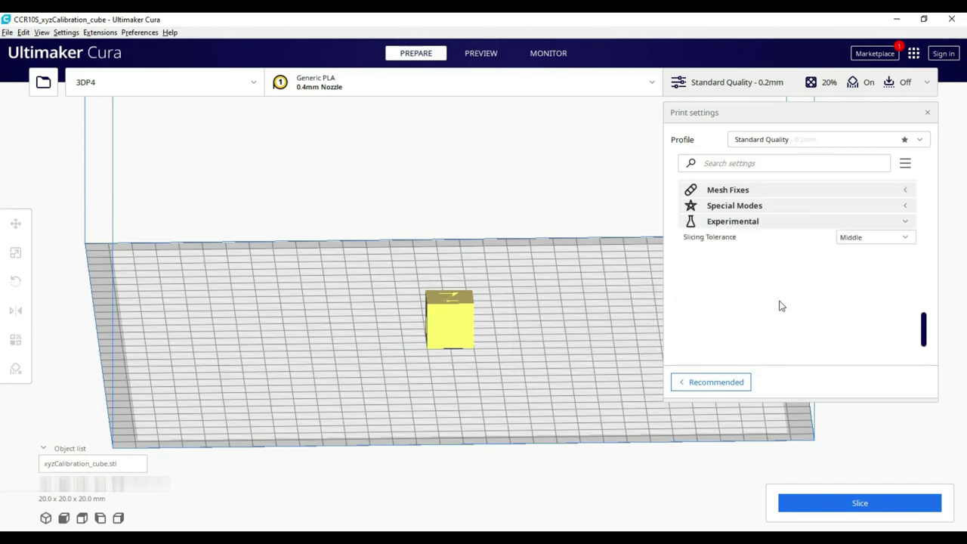
scroll(795, 293, "down", 3)
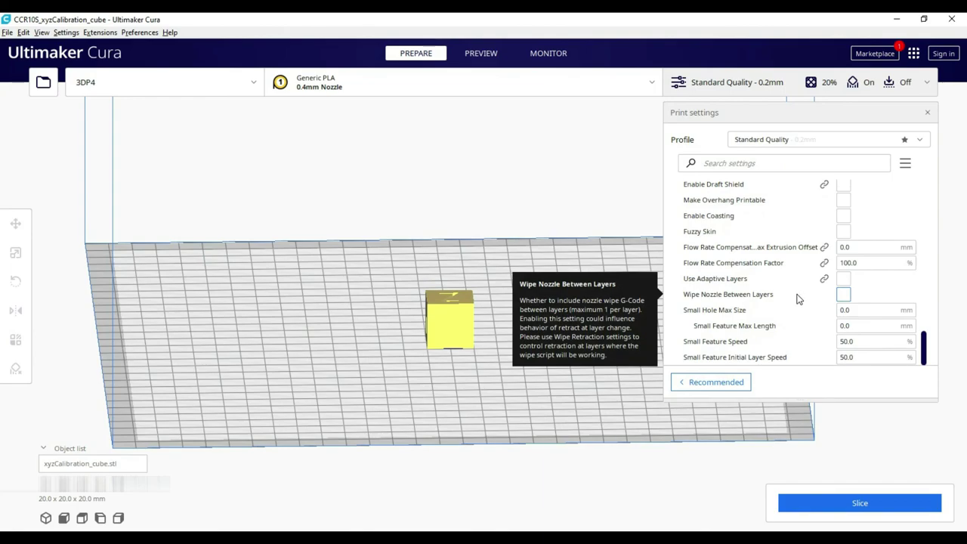
scroll(799, 299, "up", 5)
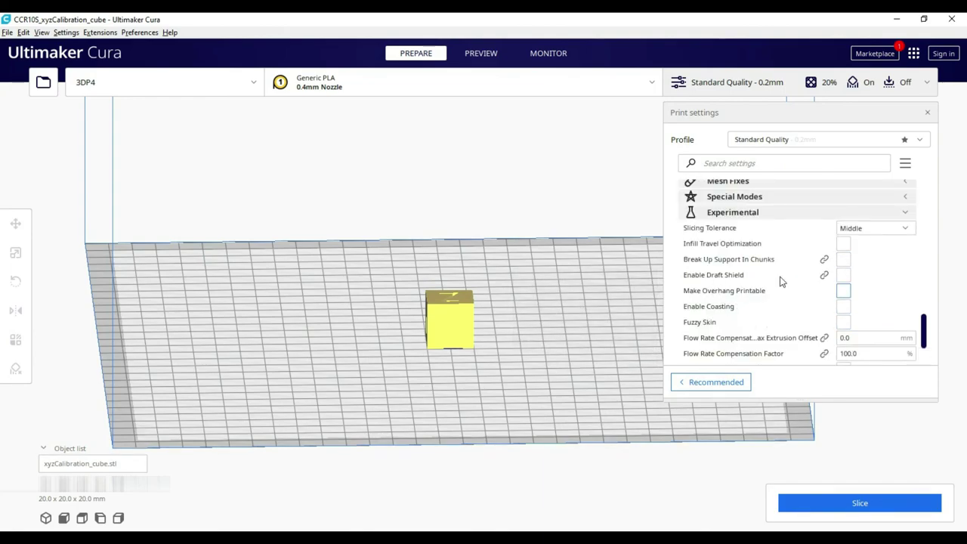
left_click(844, 307)
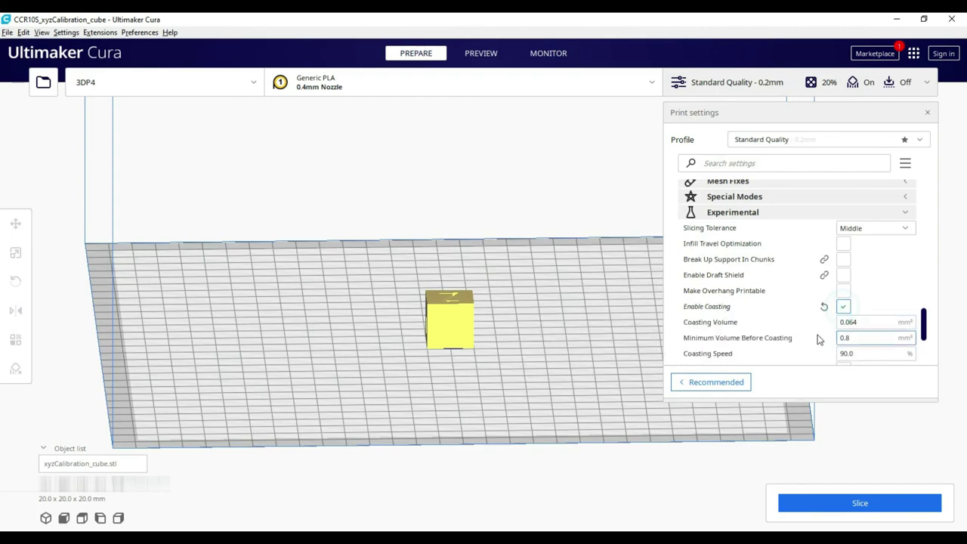
left_click(843, 291)
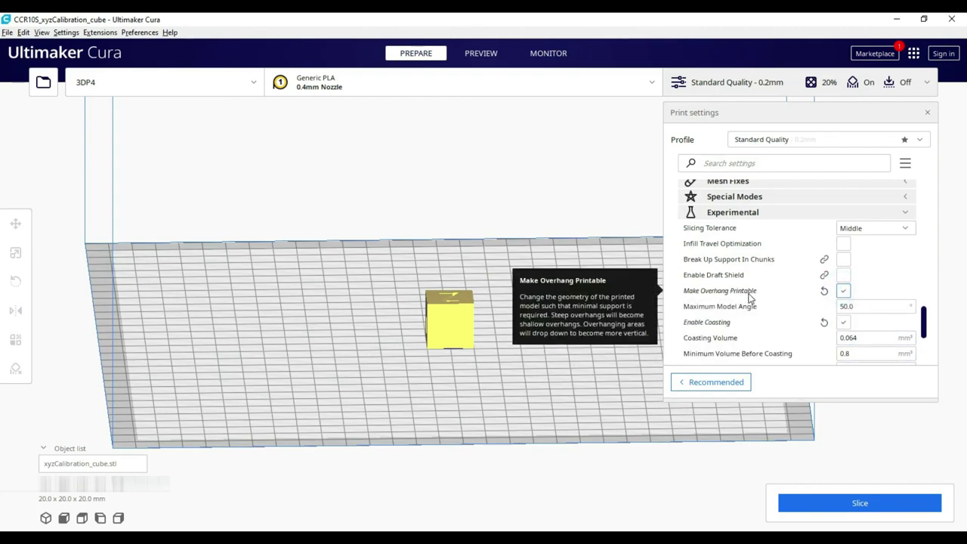
left_click(843, 275)
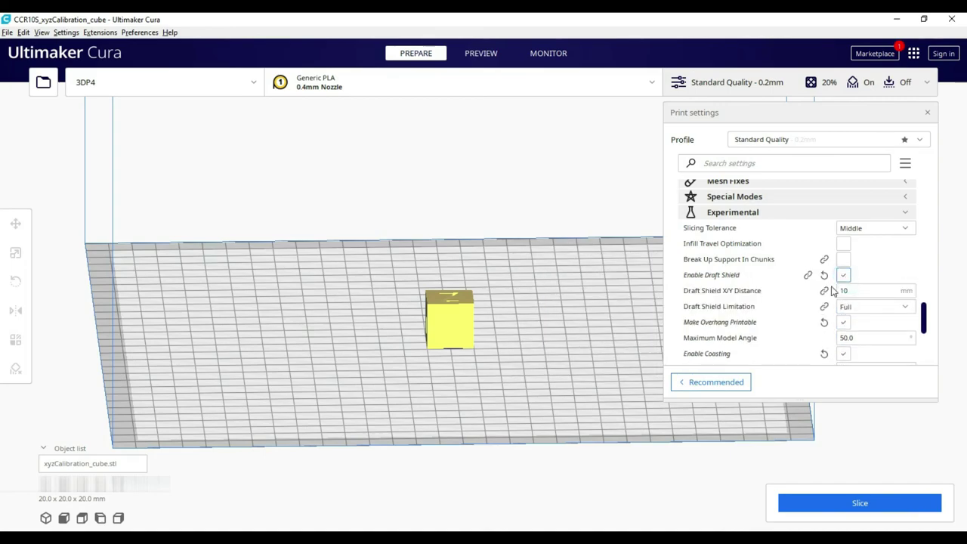